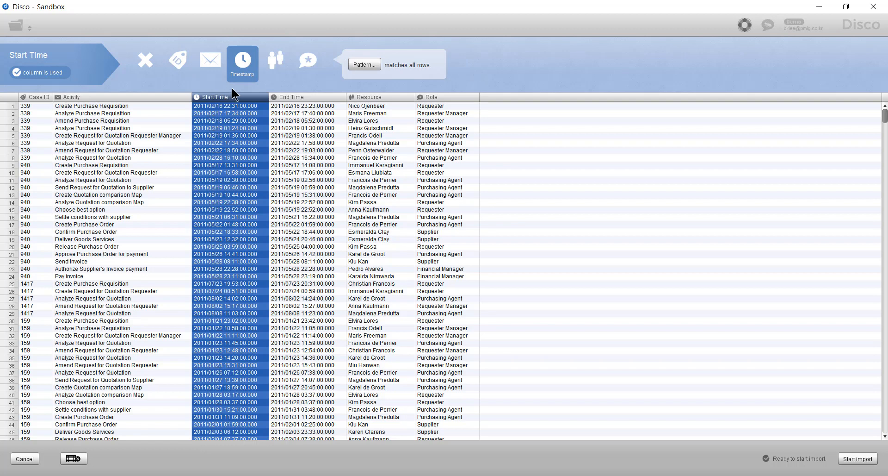
Check the End Time, Resource and Role column assignments and import the purchasing event log.
{"action": "left_click", "coordinate": [293, 97]}
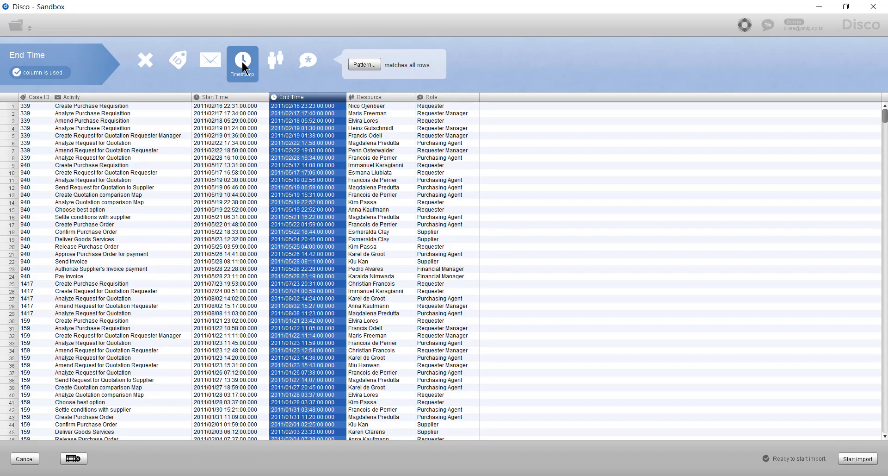
{"action": "left_click", "coordinate": [387, 95]}
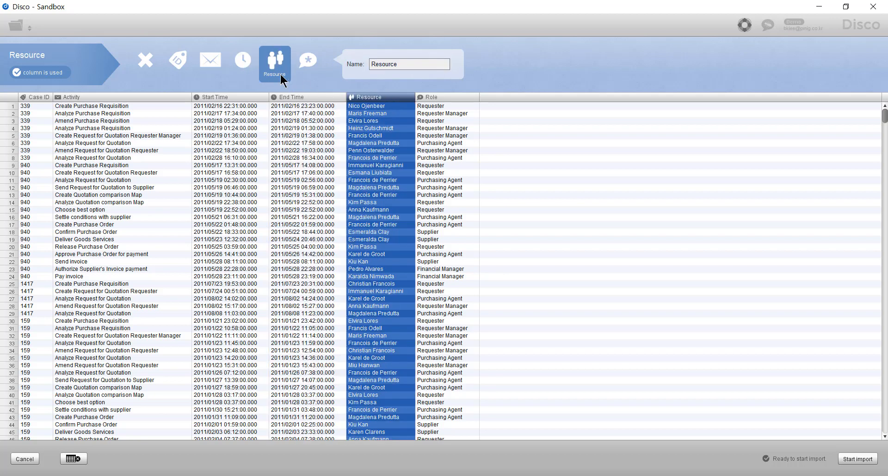
{"action": "left_click", "coordinate": [437, 97]}
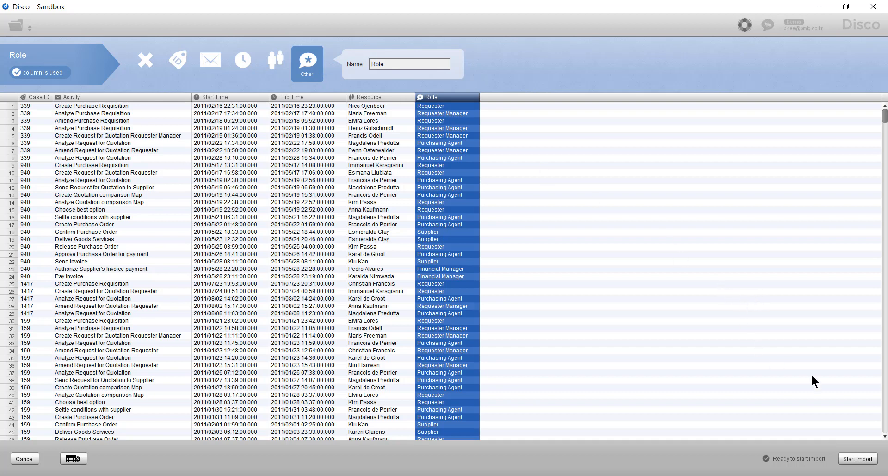
{"action": "left_click", "coordinate": [865, 458]}
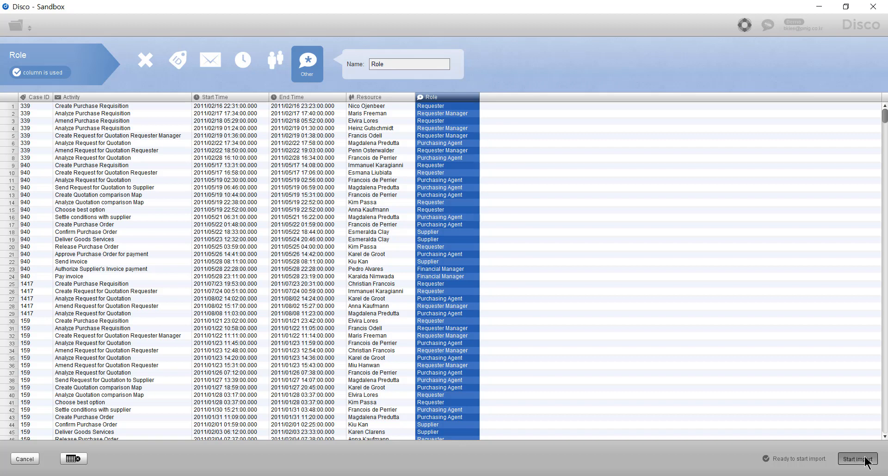
Filter the path from Release Supplier's Invoice to Authorize Supplier's Invoice payment as eventually followed, requiring the same Resource value for each pair.
{"action": "scroll", "coordinate": [654, 326], "scroll_direction": "up", "scroll_amount": 5}
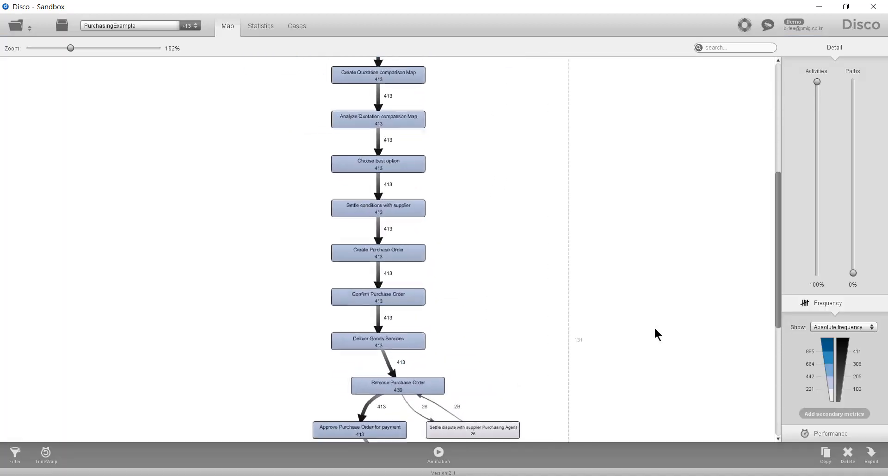
{"action": "left_click_drag", "start_coordinate": [779, 238], "coordinate": [779, 405]}
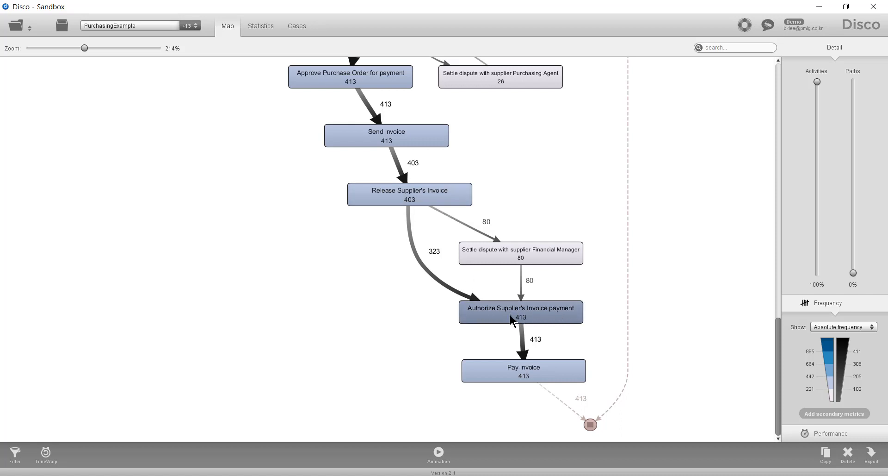
{"action": "left_click", "coordinate": [425, 272]}
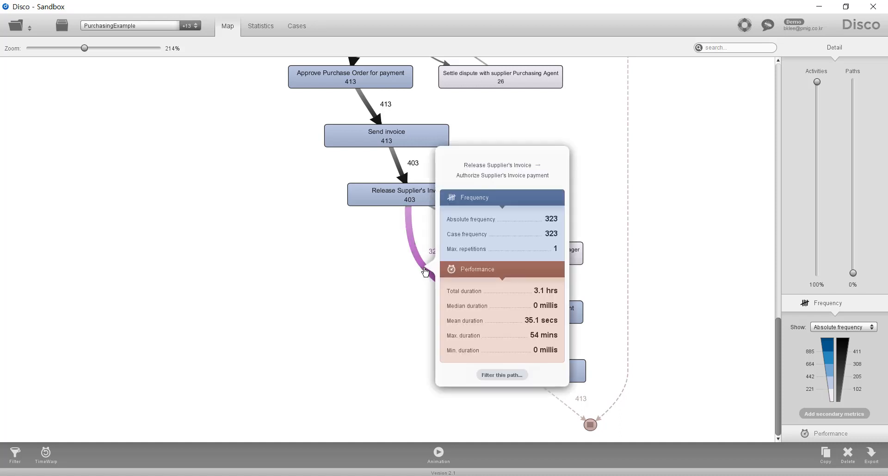
{"action": "left_click", "coordinate": [515, 374]}
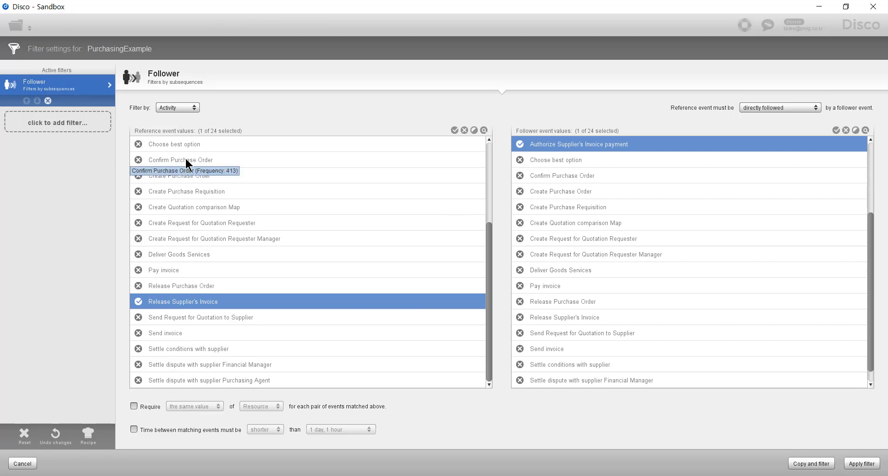
{"action": "left_click", "coordinate": [761, 107]}
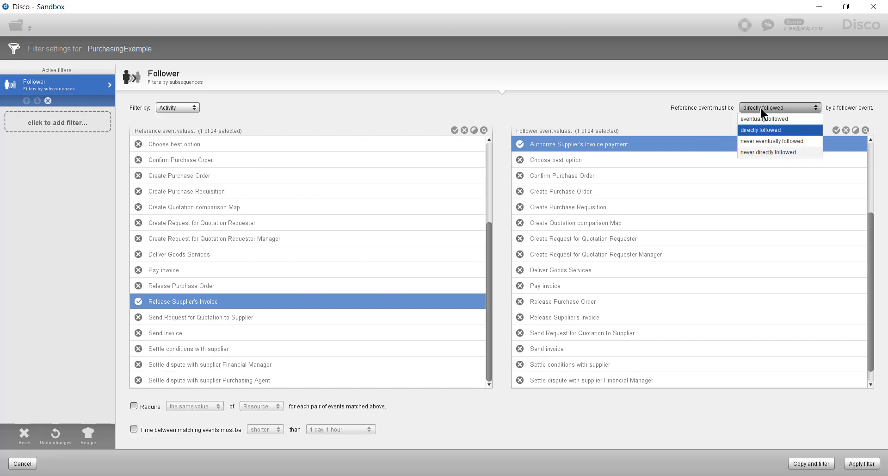
{"action": "left_click", "coordinate": [804, 118]}
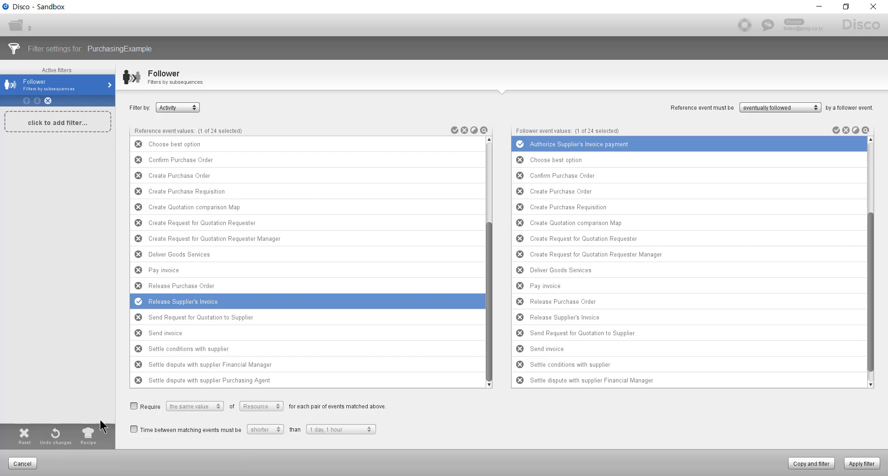
{"action": "left_click", "coordinate": [134, 406]}
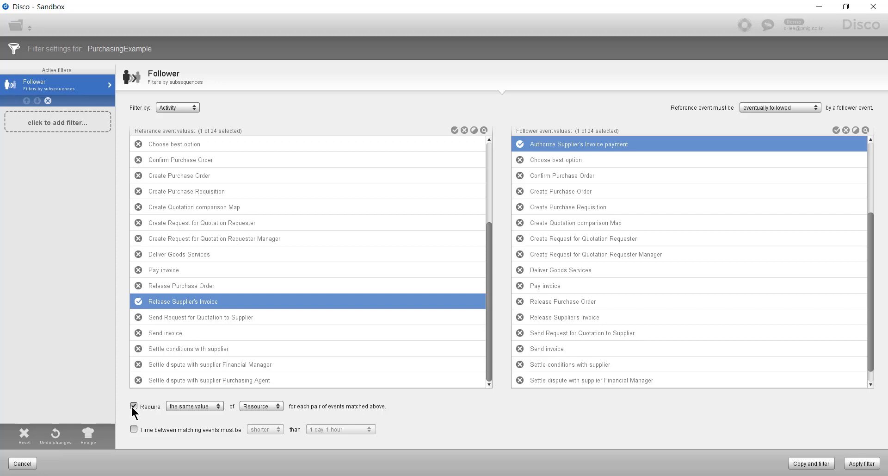
{"action": "left_click", "coordinate": [850, 459]}
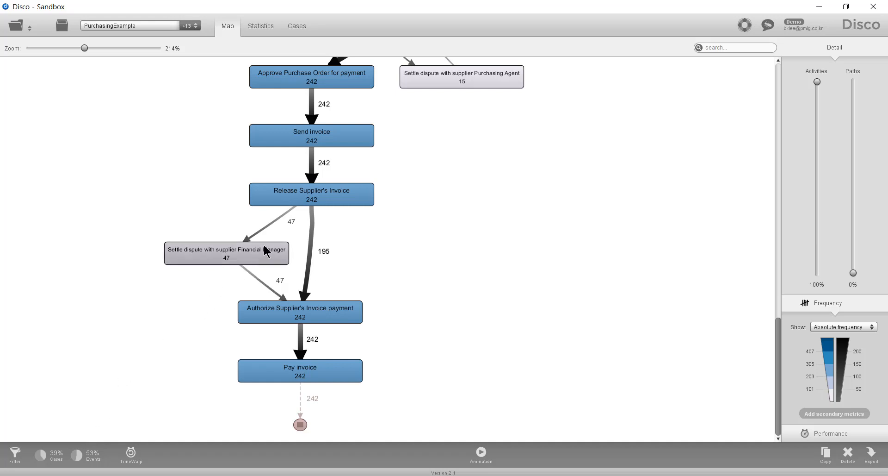
Add an Attribute filter on Release Supplier's Invoice in Keep selected mode and apply it.
{"action": "left_click", "coordinate": [333, 194]}
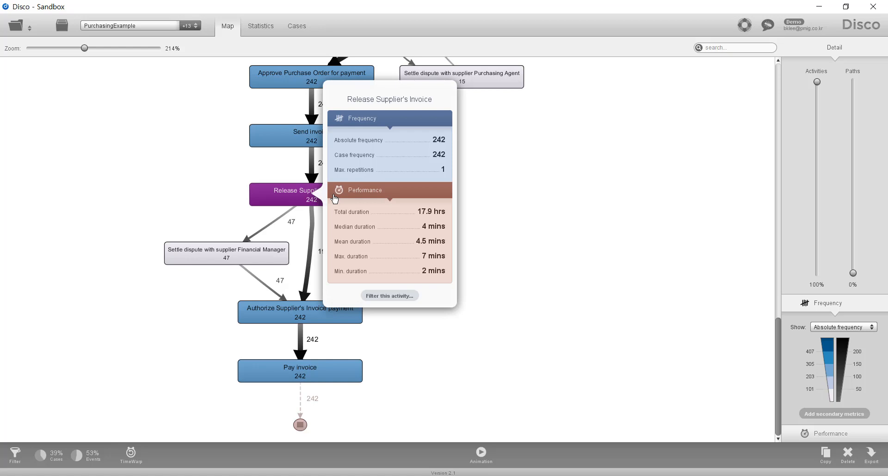
{"action": "left_click", "coordinate": [388, 295]}
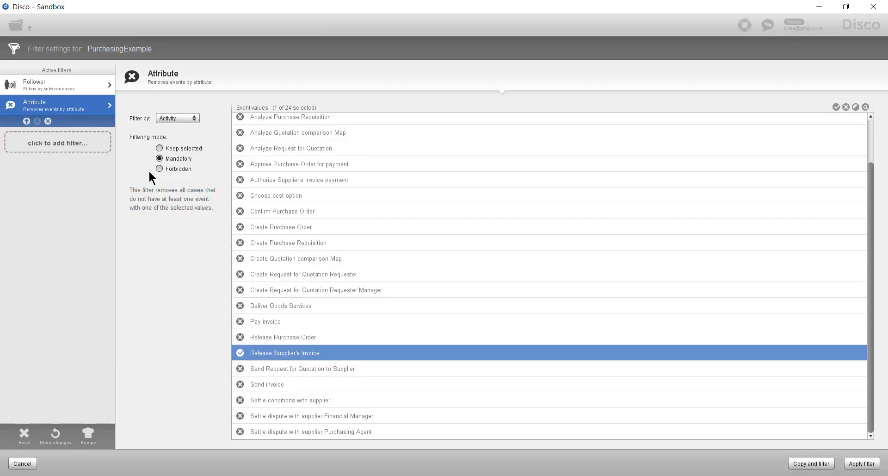
{"action": "left_click", "coordinate": [193, 150]}
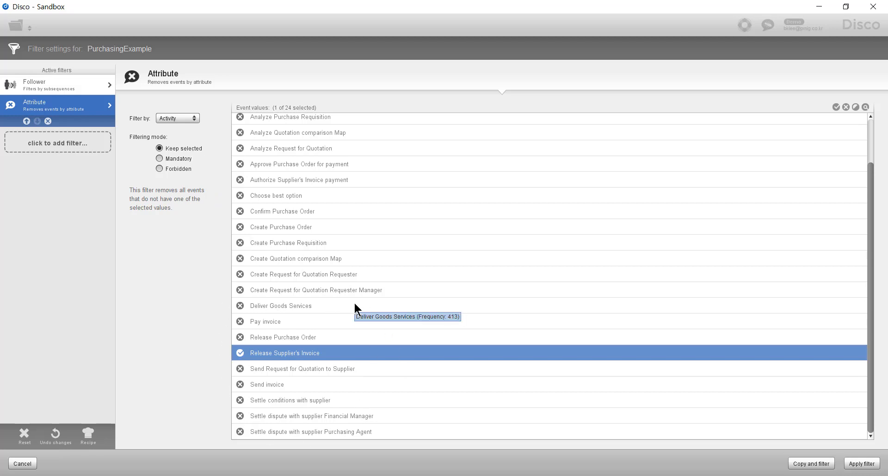
{"action": "left_click", "coordinate": [854, 463]}
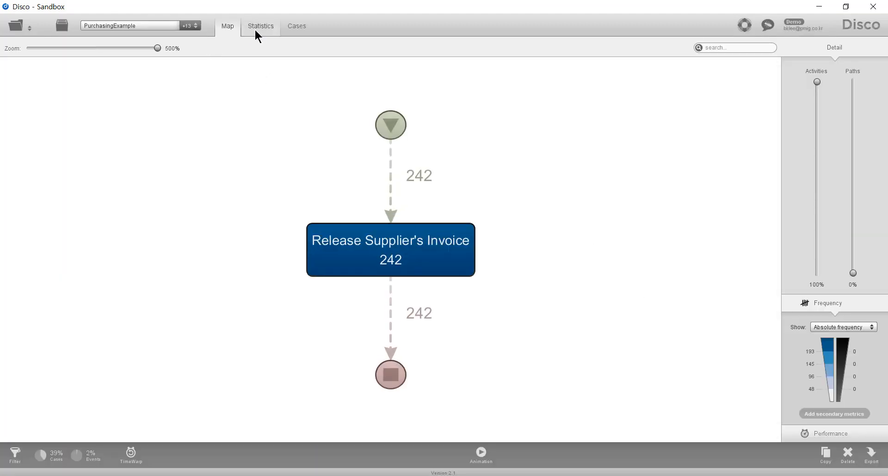
View the Resource statistics of the filtered purchasing log.
{"action": "left_click", "coordinate": [257, 31]}
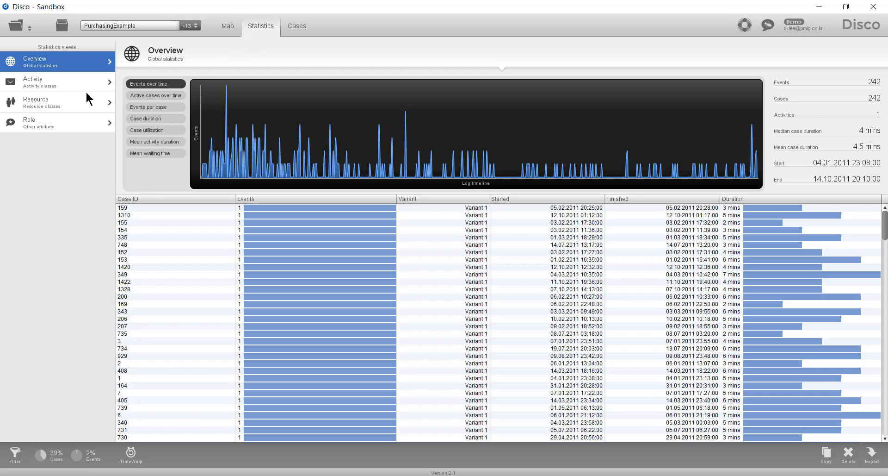
{"action": "left_click", "coordinate": [56, 100]}
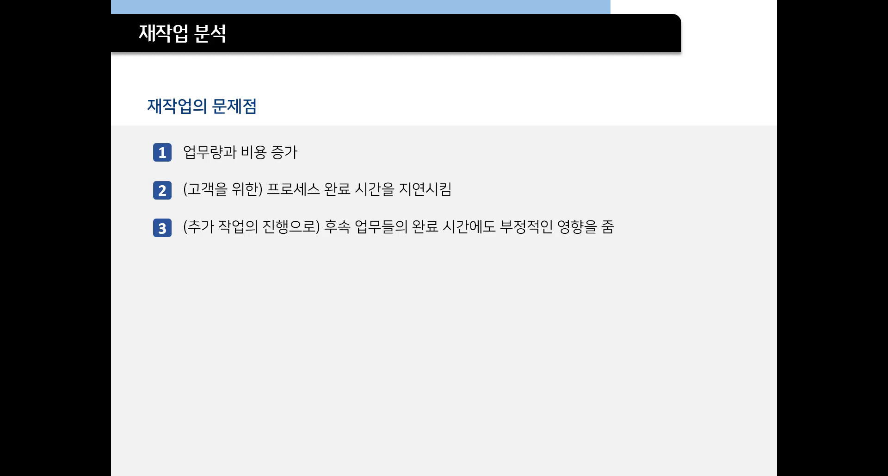
{"action": "key", "text": "Right"}
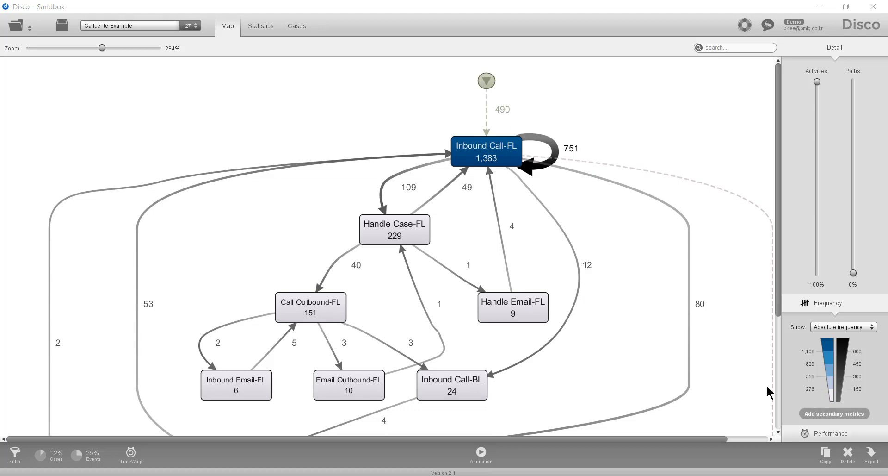
Open the event log file CallcenterExample.fbt for import.
{"action": "left_click", "coordinate": [9, 32]}
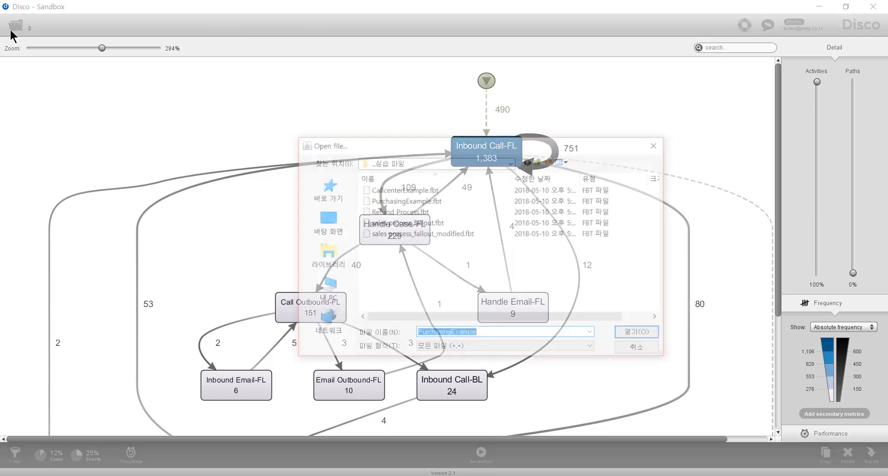
{"action": "left_click", "coordinate": [410, 190]}
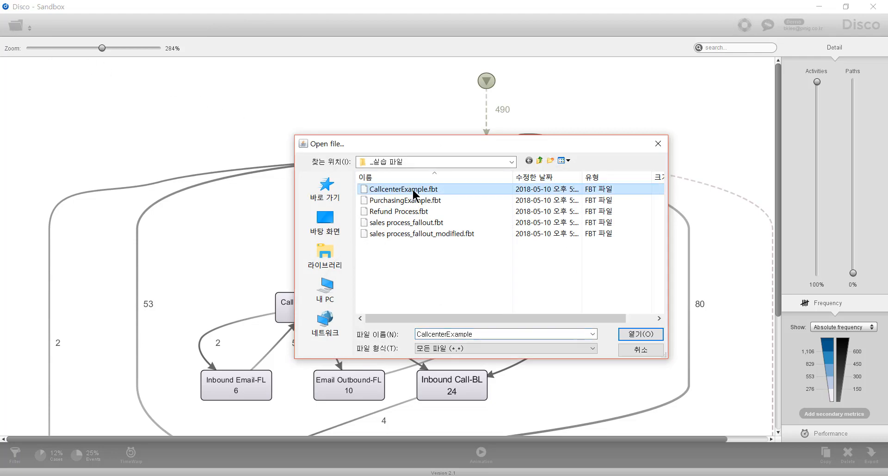
{"action": "left_click", "coordinate": [640, 334]}
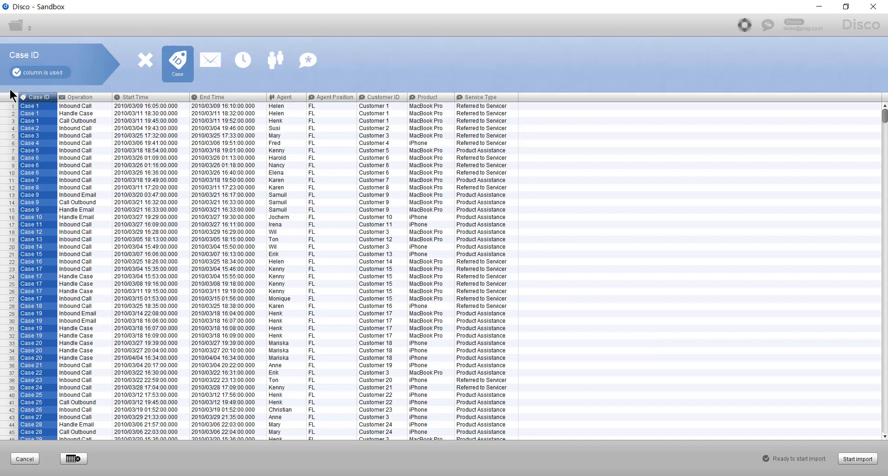
Assign the Agent Position column as an Activity alongside Operation and import the call center log.
{"action": "left_click", "coordinate": [77, 97]}
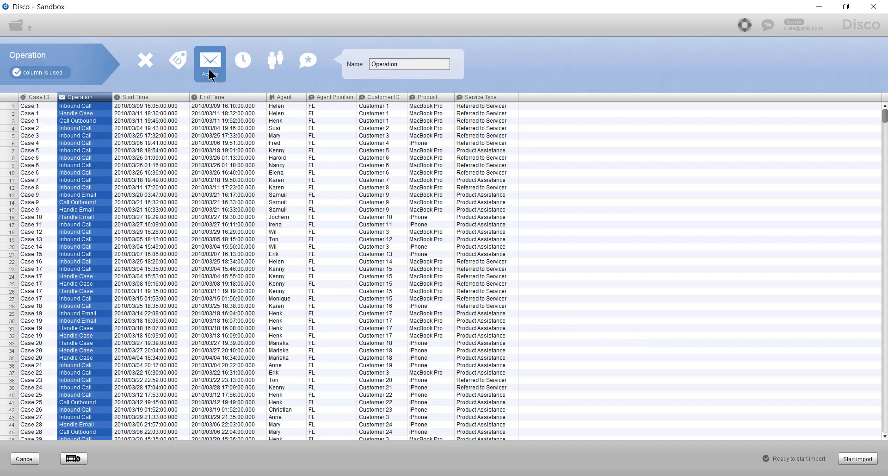
{"action": "left_click", "coordinate": [318, 97]}
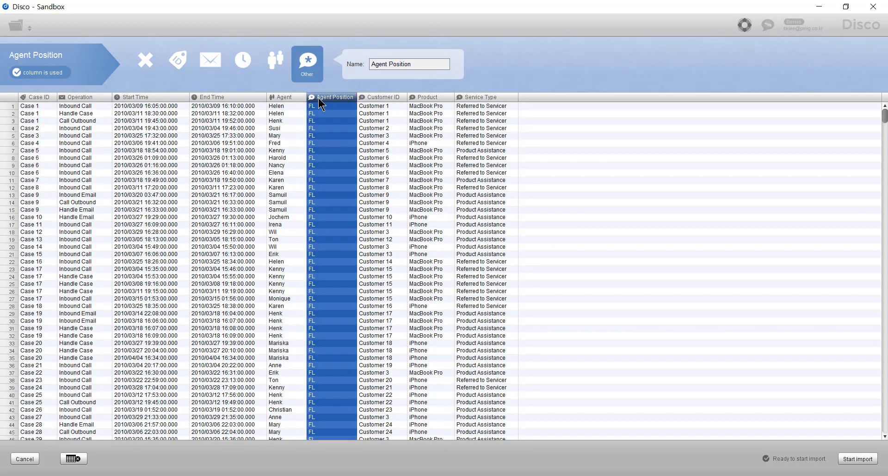
{"action": "left_click", "coordinate": [209, 67]}
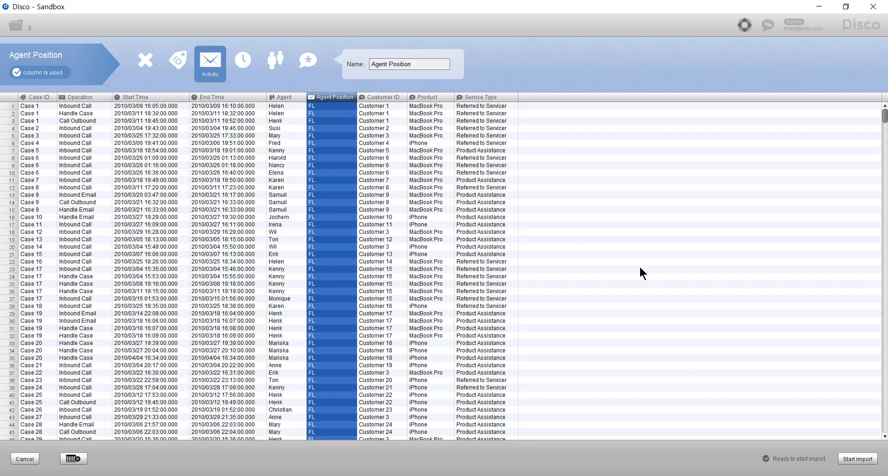
{"action": "left_click", "coordinate": [859, 460]}
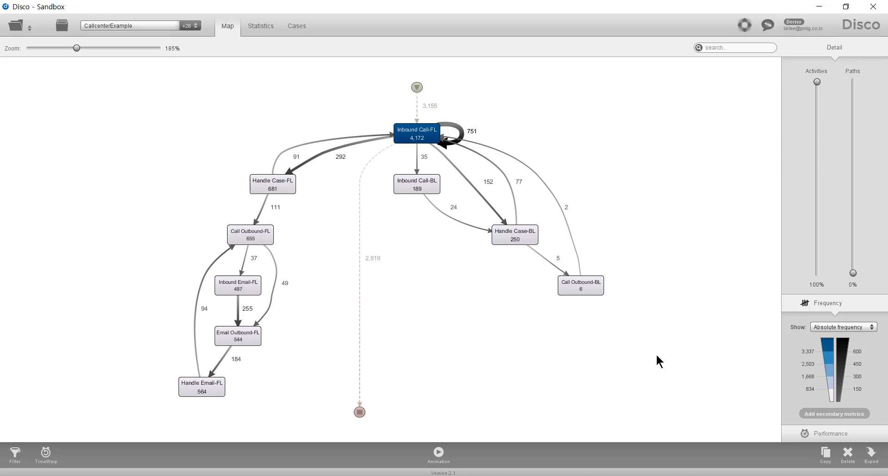
Filter the call center log to cases where Inbound Call-FL is directly followed by Inbound Call-FL.
{"action": "scroll", "coordinate": [593, 167], "scroll_direction": "up", "scroll_amount": 5}
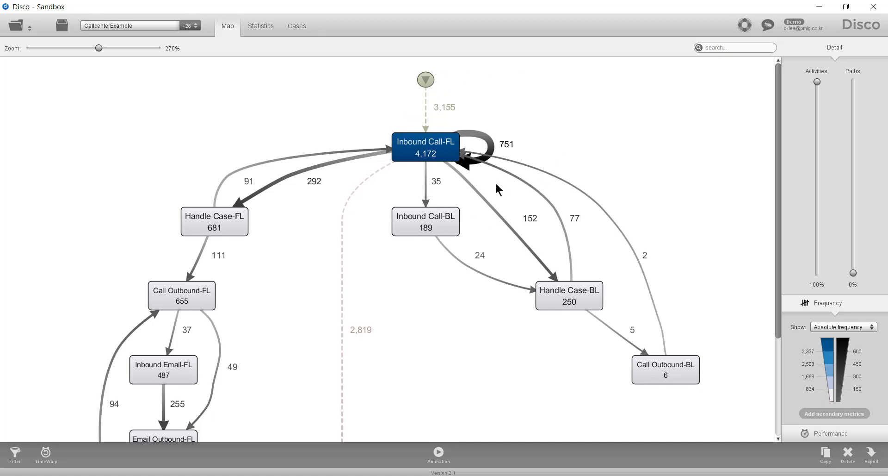
{"action": "left_click", "coordinate": [492, 147]}
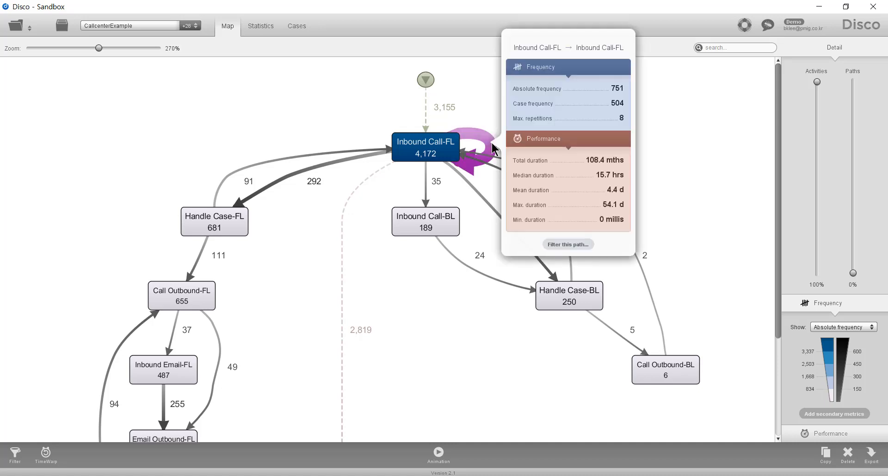
{"action": "left_click", "coordinate": [569, 245]}
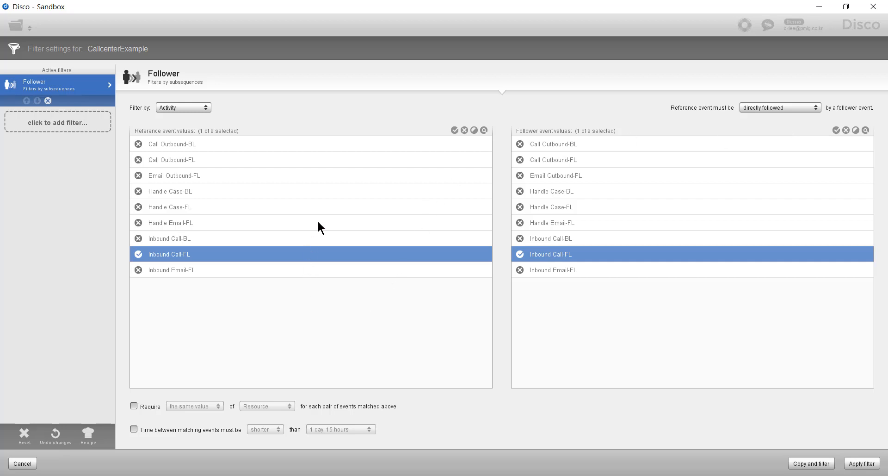
{"action": "left_click", "coordinate": [397, 270]}
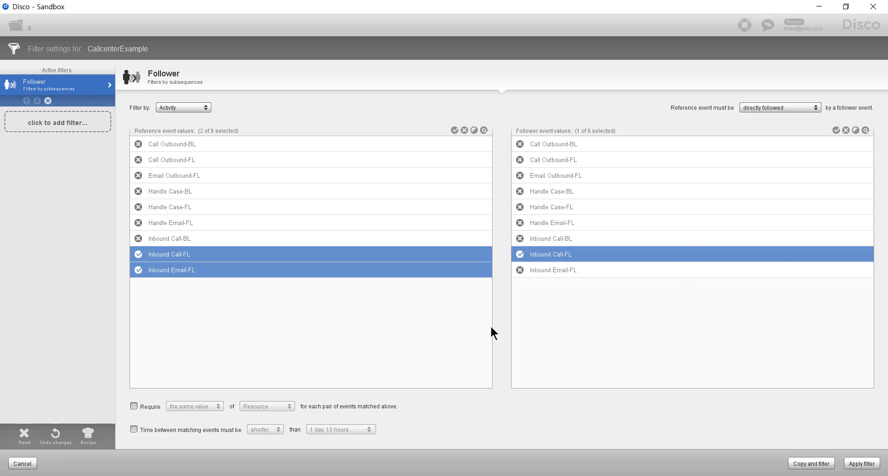
{"action": "left_click", "coordinate": [296, 271]}
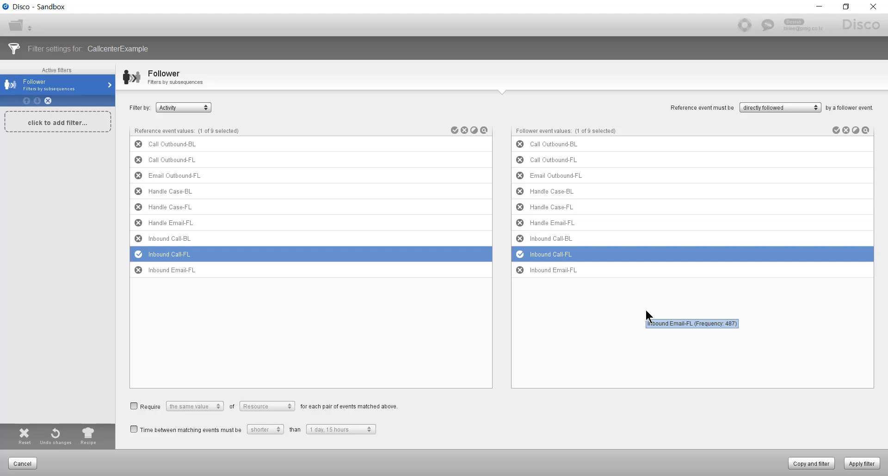
{"action": "left_click", "coordinate": [862, 463]}
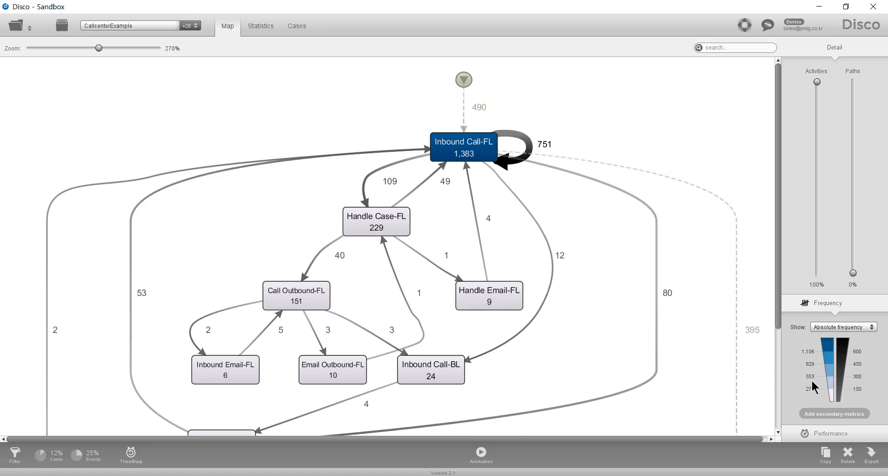
Remove all filters from the call center log and apply the empty filter list.
{"action": "left_click", "coordinate": [11, 460]}
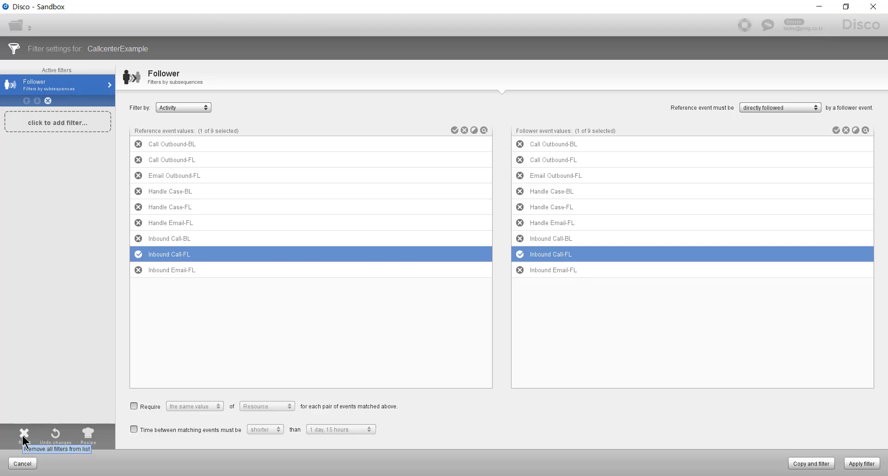
{"action": "left_click", "coordinate": [24, 437]}
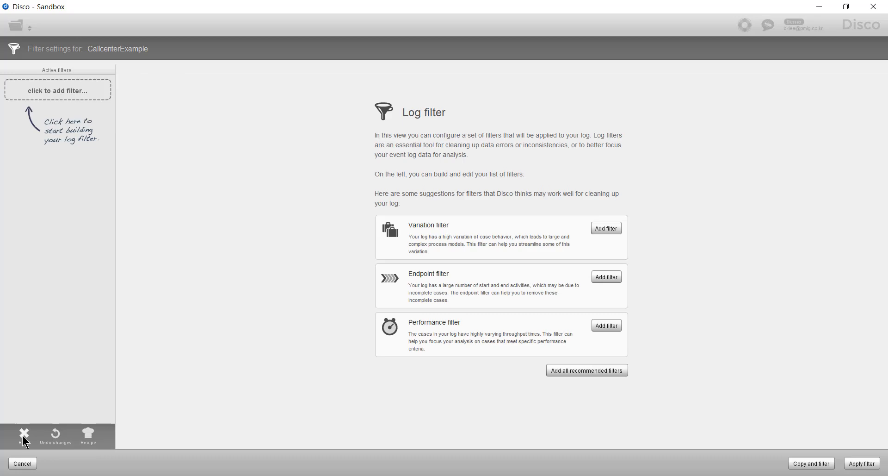
{"action": "left_click", "coordinate": [862, 464]}
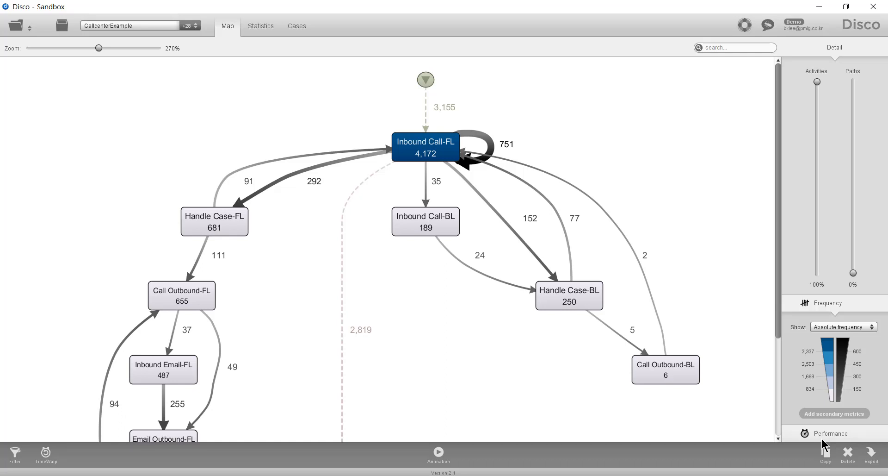
Filter the call center log to cases where Inbound Call-FL is eventually followed by Inbound Call-FL.
{"action": "left_click", "coordinate": [15, 454]}
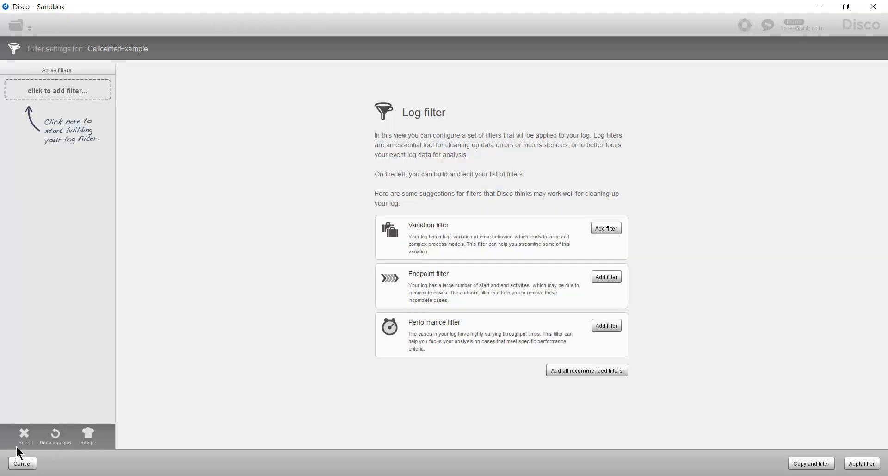
{"action": "left_click", "coordinate": [71, 91]}
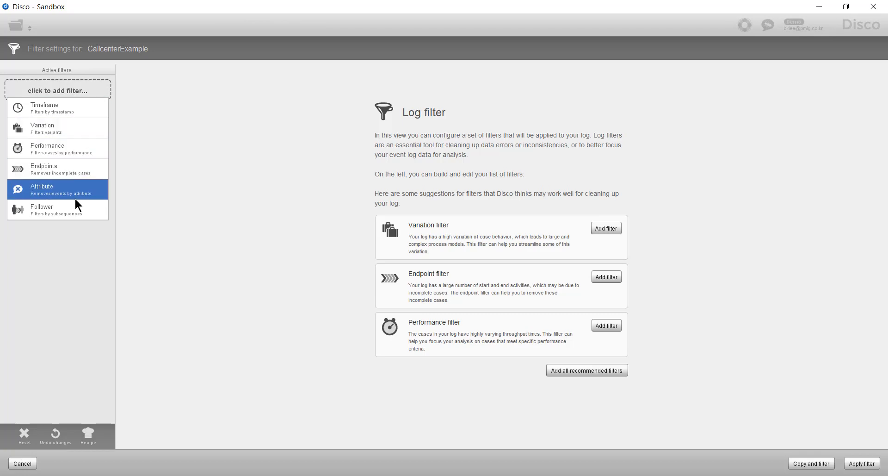
{"action": "left_click", "coordinate": [76, 216]}
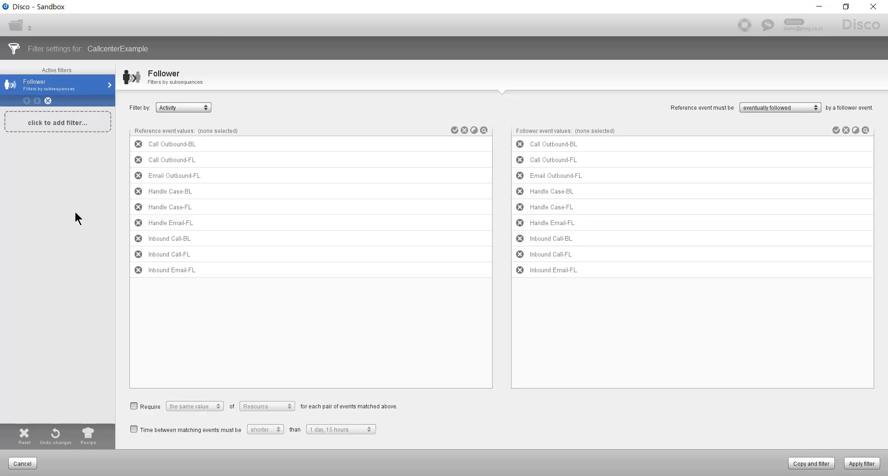
{"action": "left_click", "coordinate": [179, 254]}
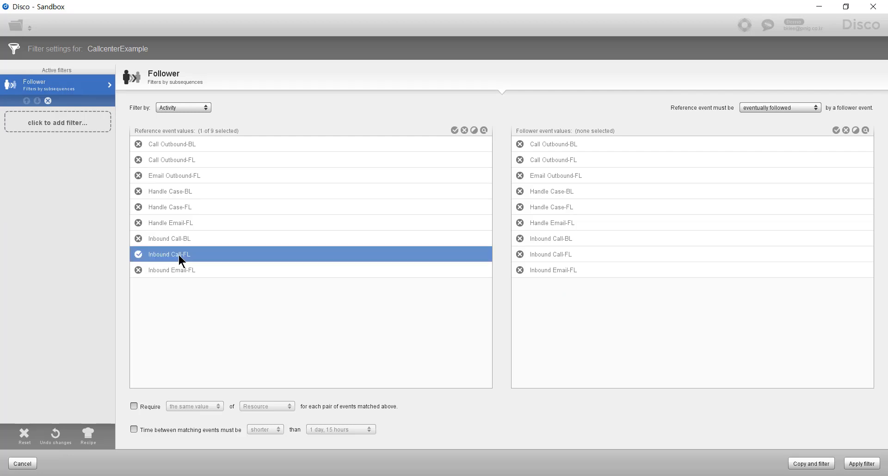
{"action": "left_click", "coordinate": [594, 254]}
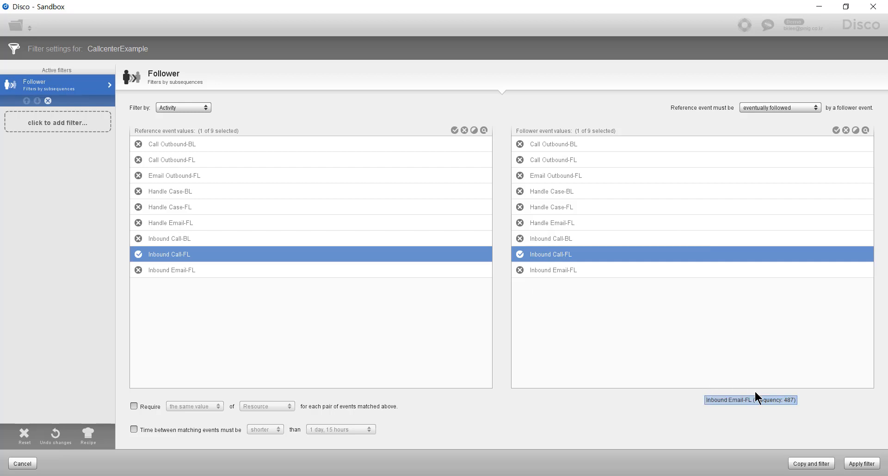
{"action": "left_click", "coordinate": [861, 464]}
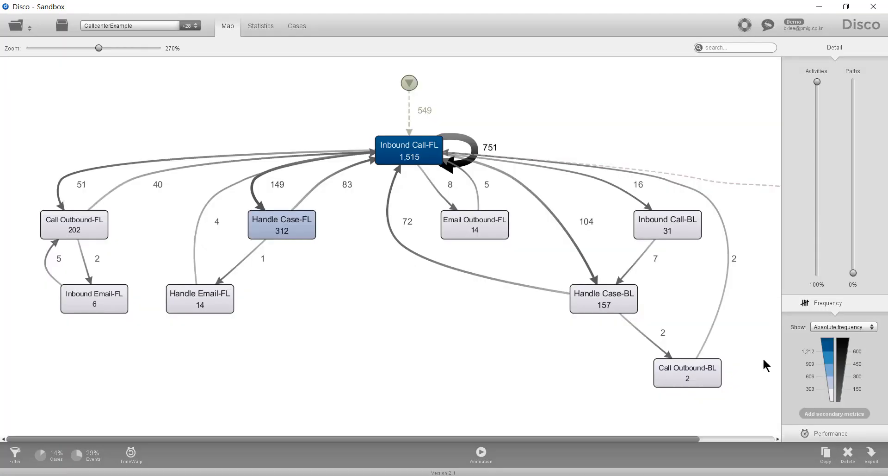
Examine individual filtered cases, including Cases 17, 32, 44, 98 and 105, for repeated inbound calls and the agents handling them.
{"action": "left_click", "coordinate": [291, 26]}
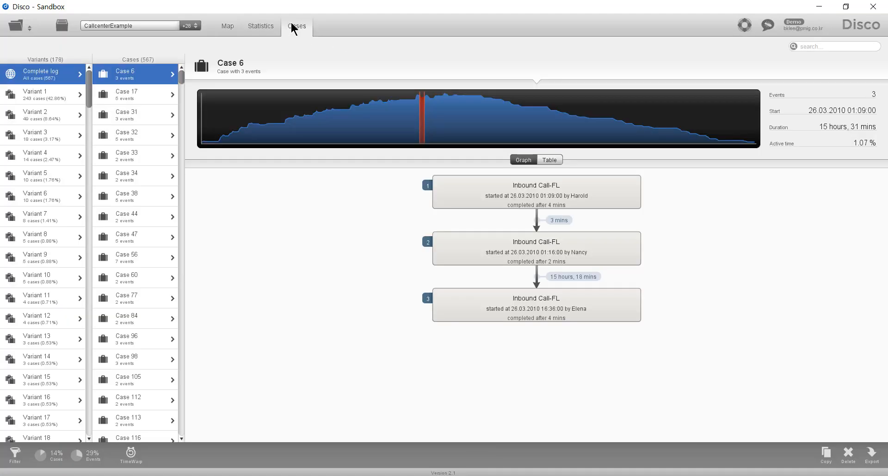
{"action": "left_click", "coordinate": [150, 96]}
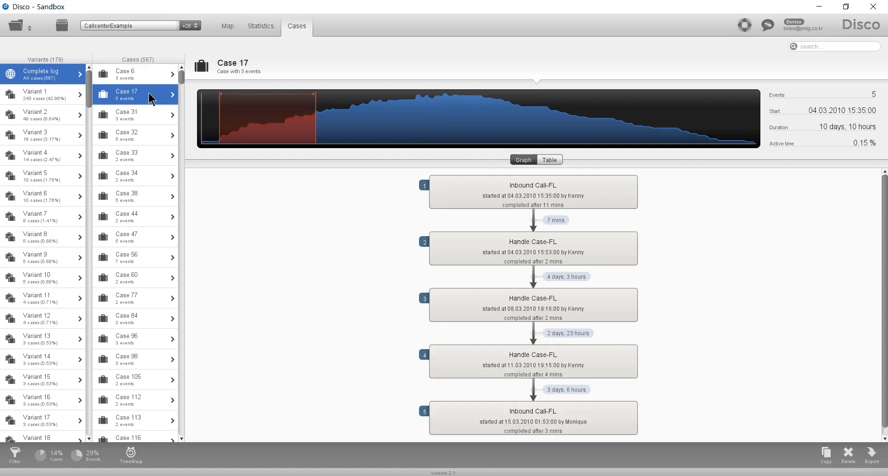
{"action": "left_click", "coordinate": [153, 139]}
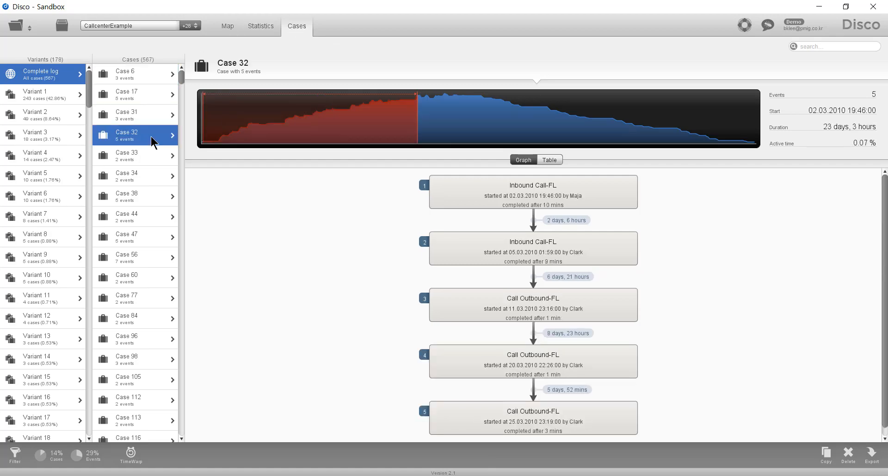
{"action": "left_click", "coordinate": [152, 178]}
{"action": "left_click", "coordinate": [146, 221]}
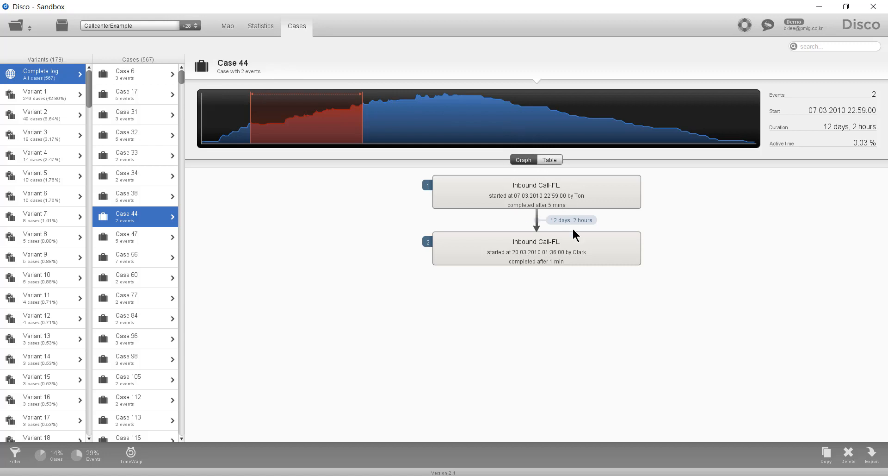
{"action": "left_click", "coordinate": [138, 305]}
{"action": "left_click", "coordinate": [140, 355]}
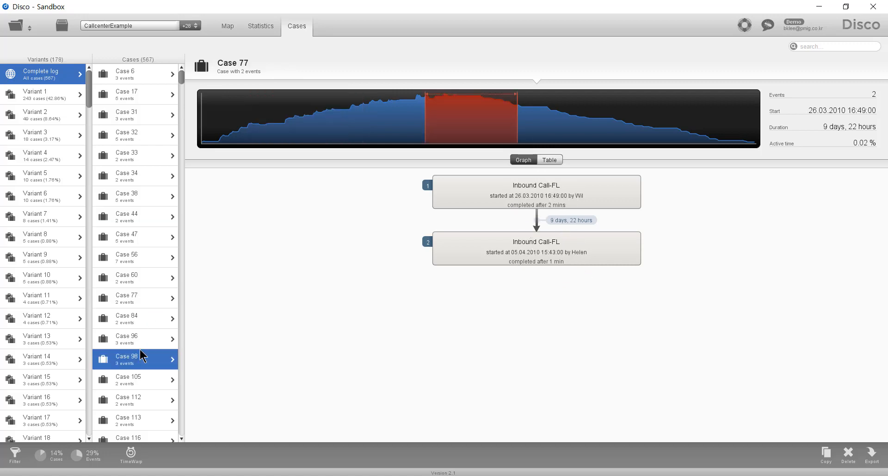
{"action": "left_click", "coordinate": [140, 387]}
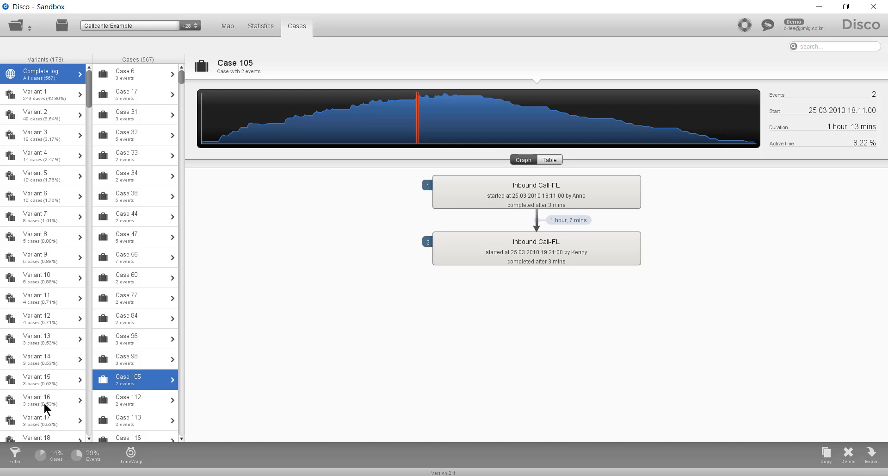
Reset the call center log's filter list and add a new Follower filter.
{"action": "left_click", "coordinate": [15, 455]}
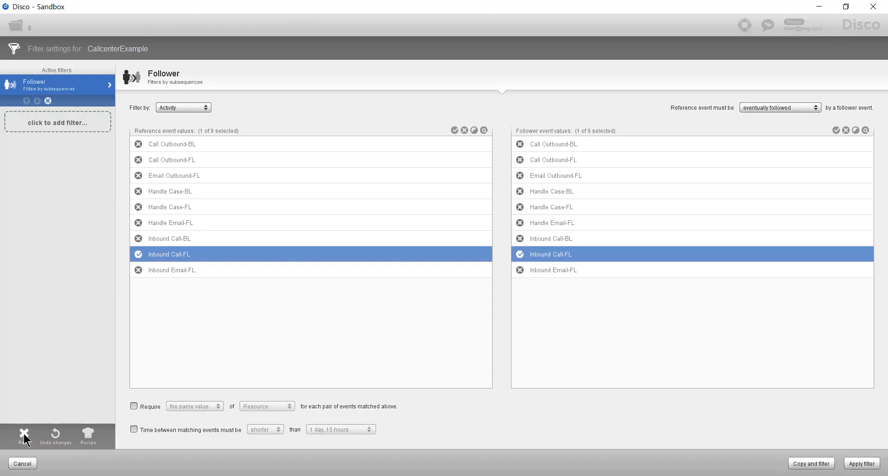
{"action": "left_click", "coordinate": [25, 437]}
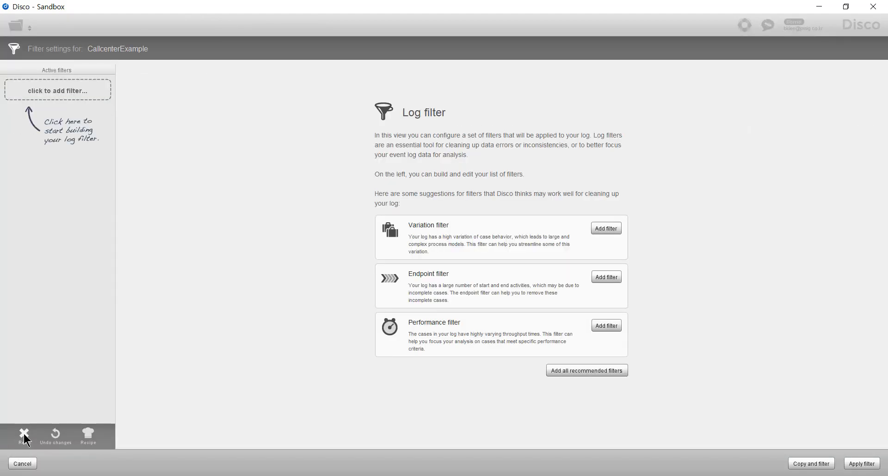
{"action": "left_click", "coordinate": [83, 83]}
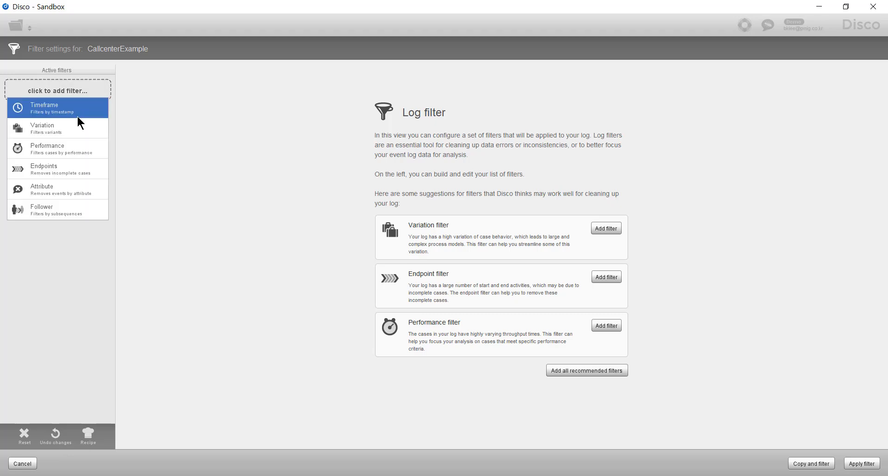
{"action": "left_click", "coordinate": [71, 206]}
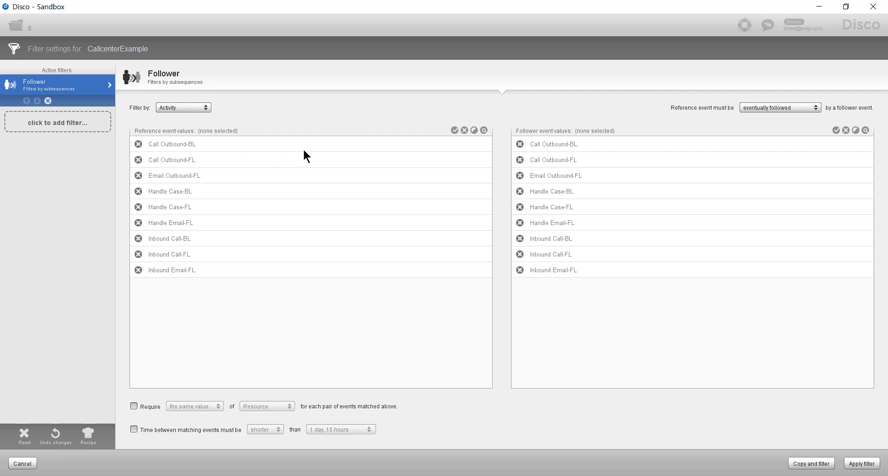
Select all reference and follower event values, require the same value of Activity for each matched pair, and apply the filter.
{"action": "left_click", "coordinate": [455, 130]}
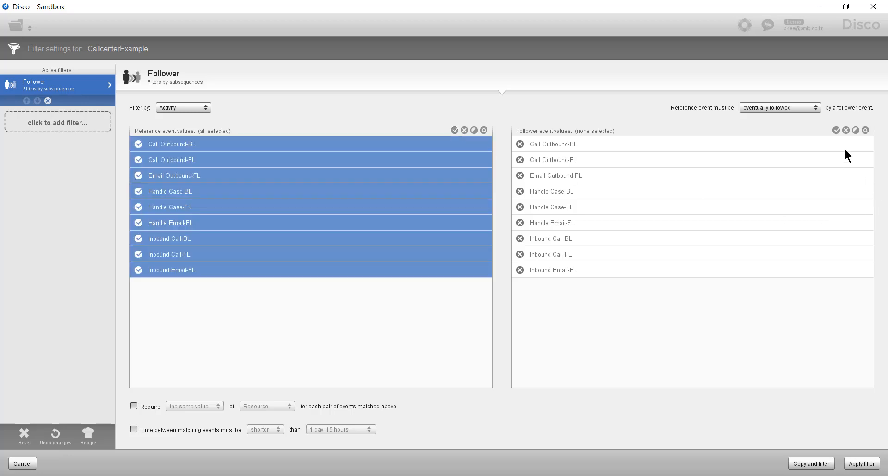
{"action": "left_click", "coordinate": [836, 131]}
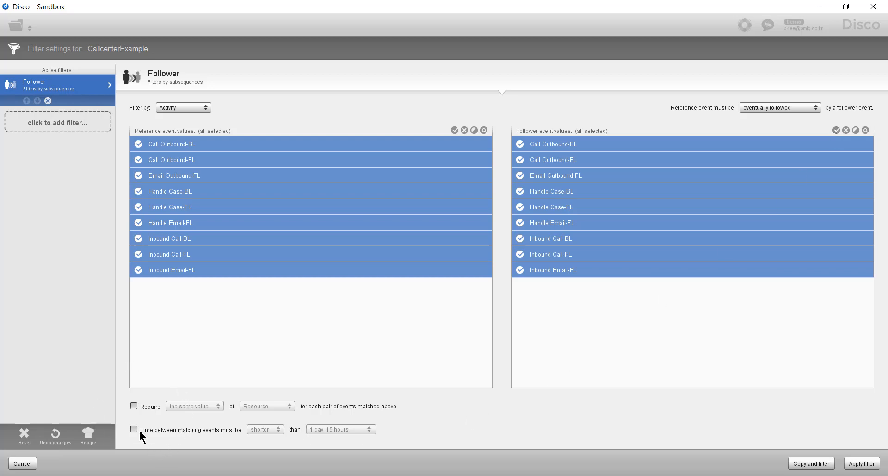
{"action": "left_click", "coordinate": [134, 406]}
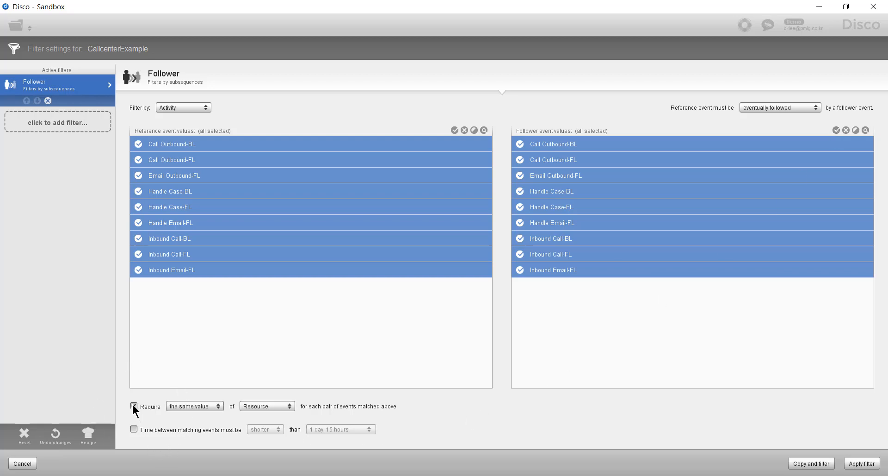
{"action": "left_click", "coordinate": [272, 407]}
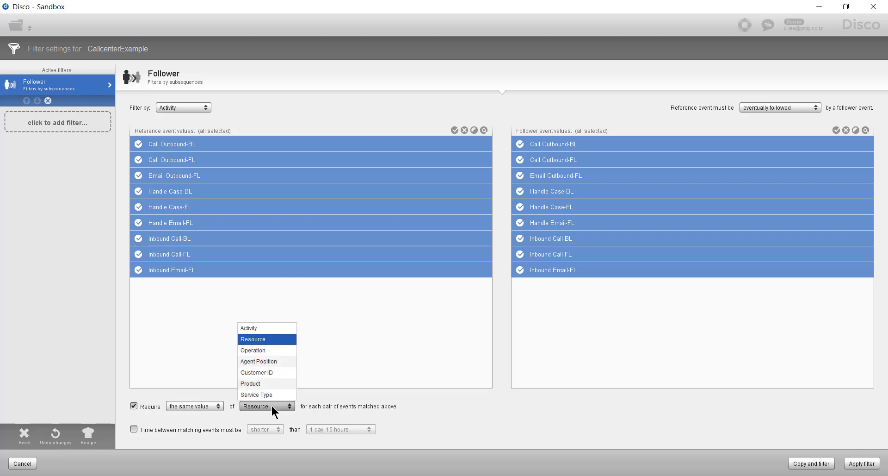
{"action": "left_click", "coordinate": [277, 328]}
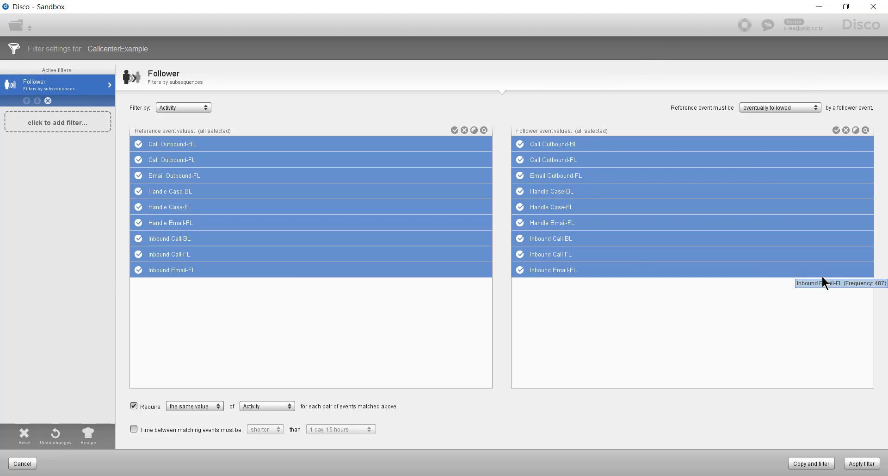
{"action": "left_click", "coordinate": [862, 464]}
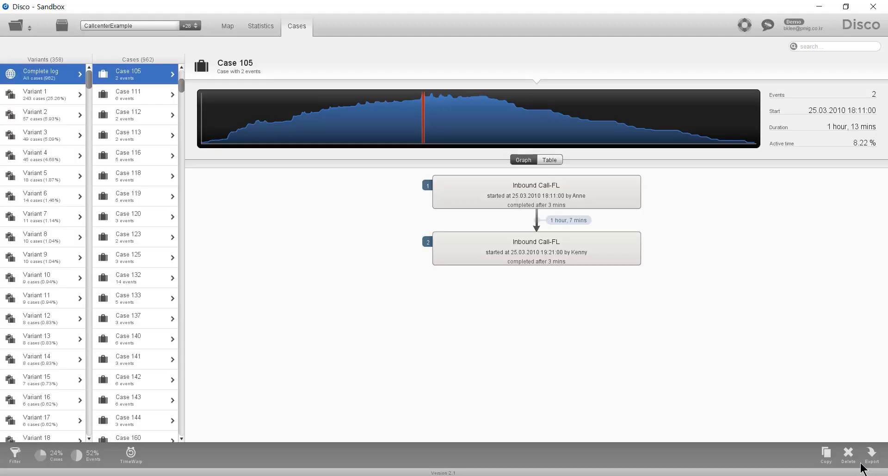
Open the event log file PurchasingExample.fbt and import it with the existing column assignments.
{"action": "left_click", "coordinate": [16, 27]}
{"action": "left_click", "coordinate": [403, 200]}
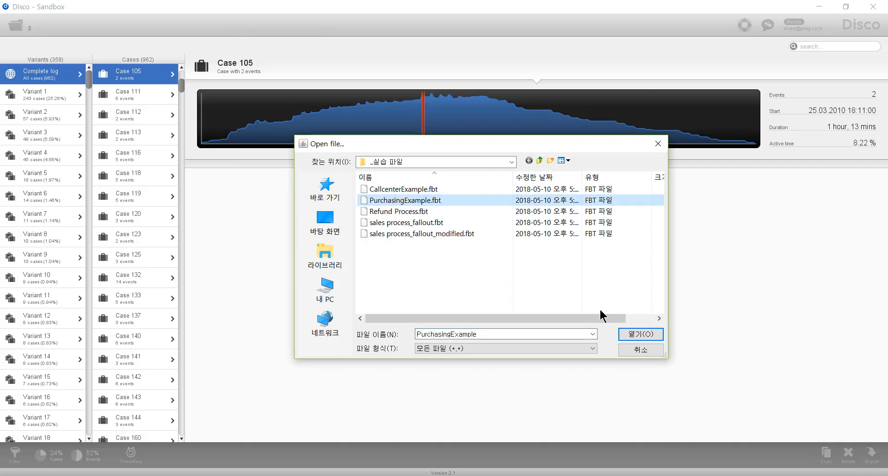
{"action": "left_click", "coordinate": [632, 334]}
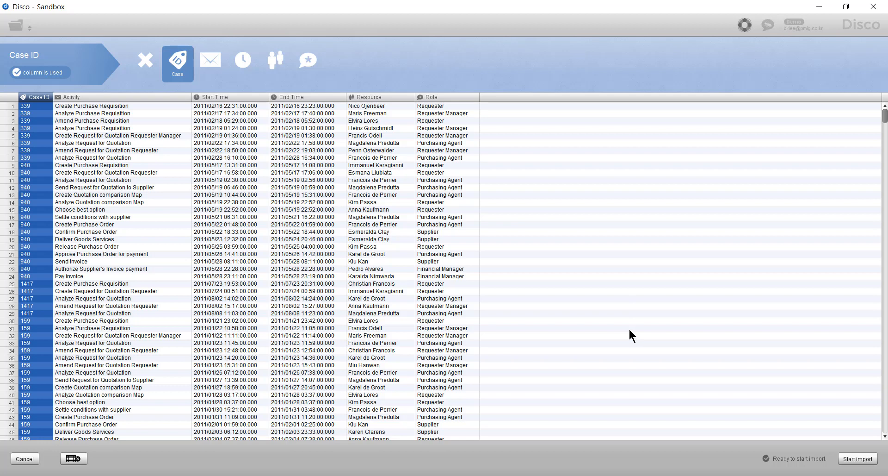
{"action": "left_click", "coordinate": [849, 459]}
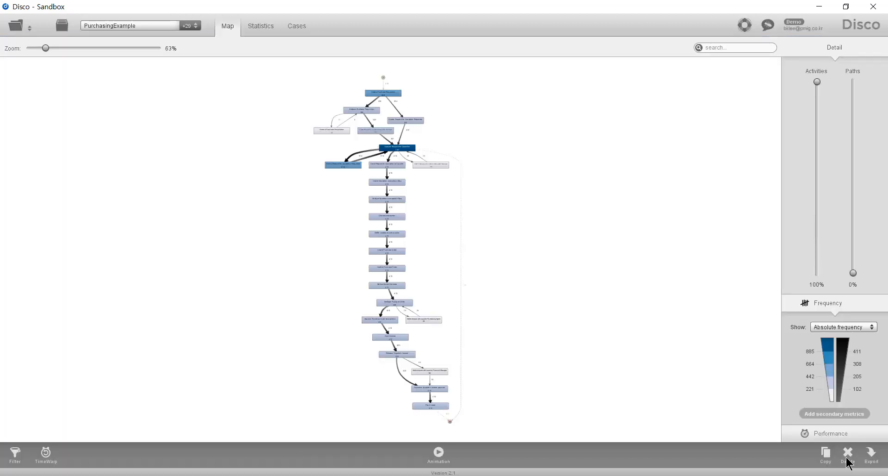
Show Max. repetitions on the purchasing process map and inspect the rework loop around Analyze Request for Quotation.
{"action": "left_click", "coordinate": [846, 327]}
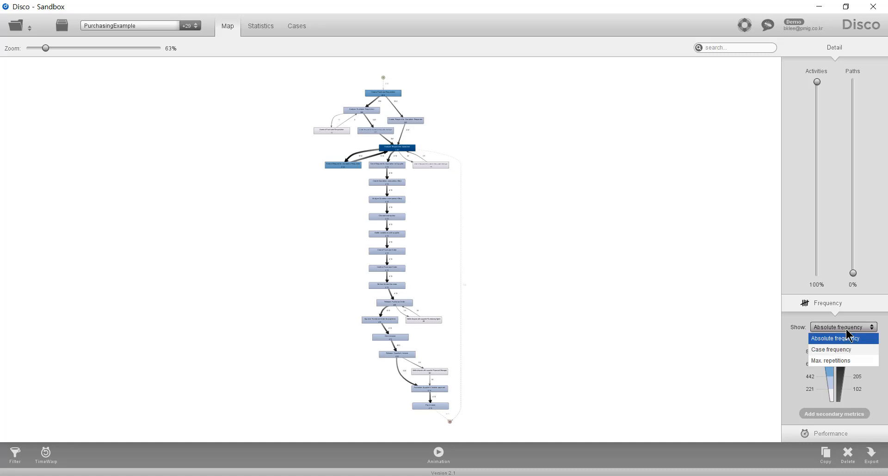
{"action": "left_click", "coordinate": [838, 363]}
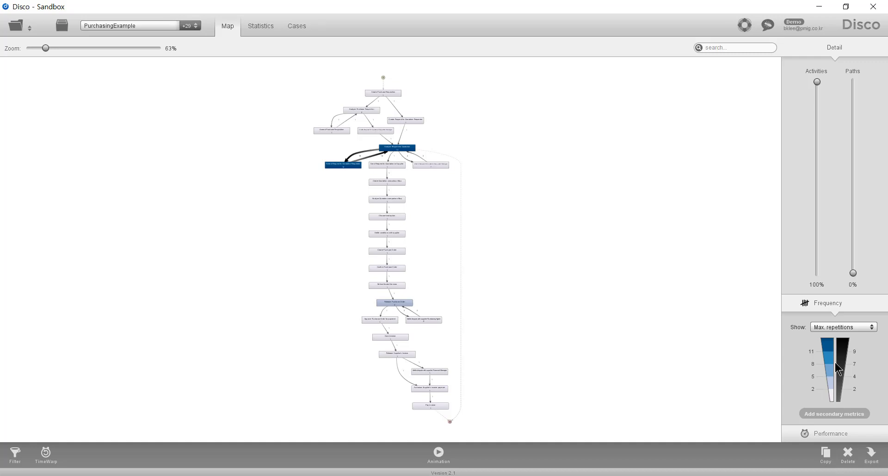
{"action": "scroll", "coordinate": [633, 258], "scroll_direction": "up", "scroll_amount": 10}
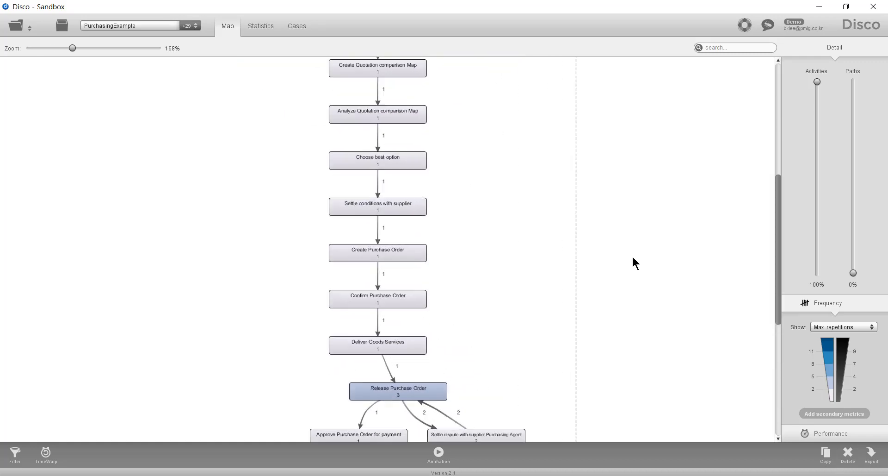
{"action": "left_click_drag", "start_coordinate": [632, 258], "coordinate": [634, 391]}
{"action": "left_click_drag", "start_coordinate": [564, 213], "coordinate": [572, 313]}
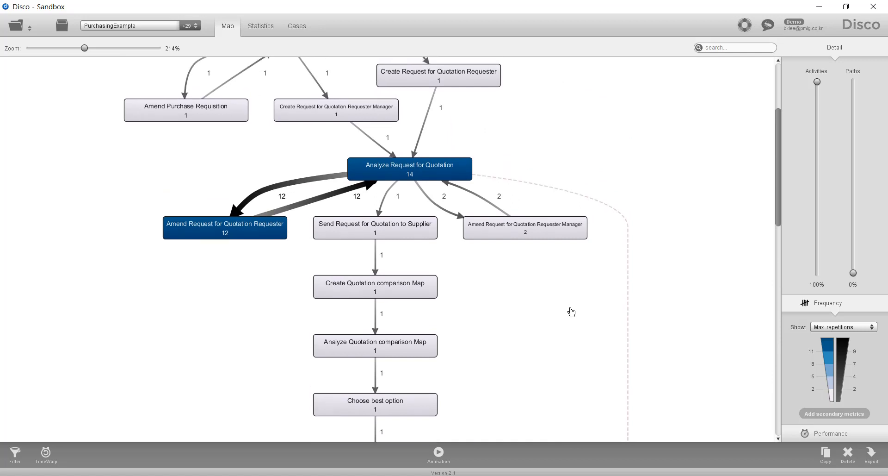